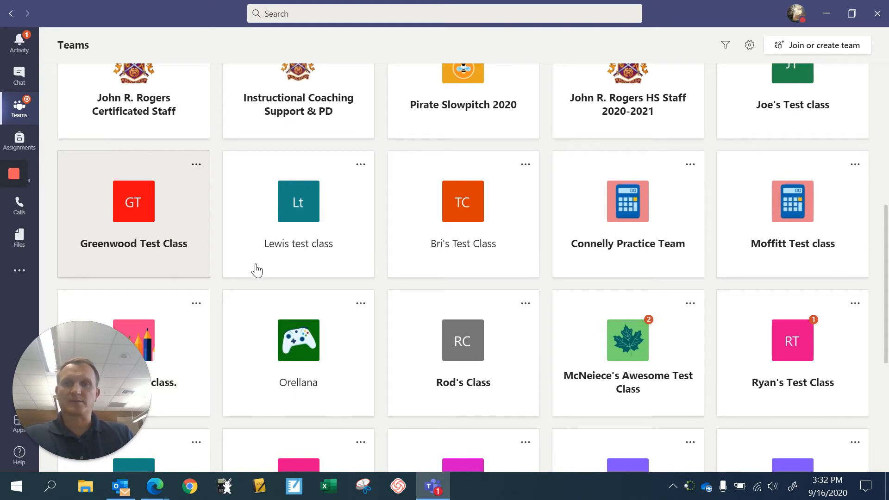
# Open the "students adding work to this" assignment from the General channel of Greenwood Test Class
pyautogui.click(141, 218)
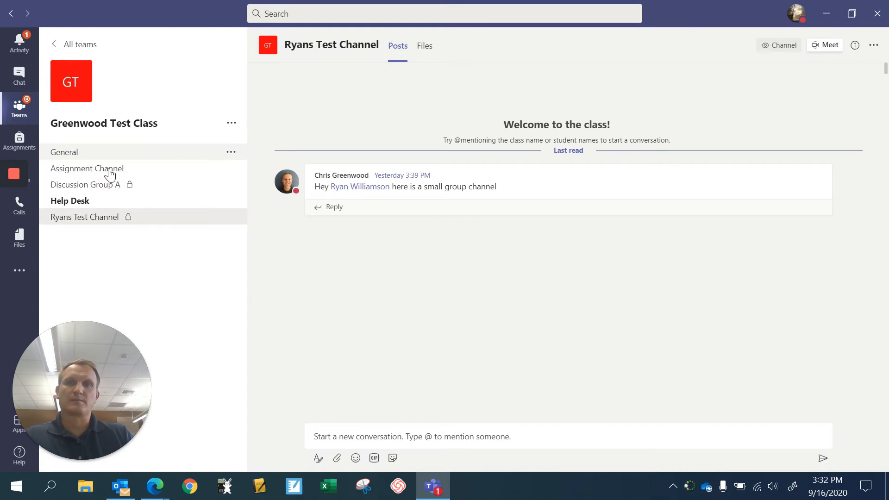
pyautogui.click(79, 158)
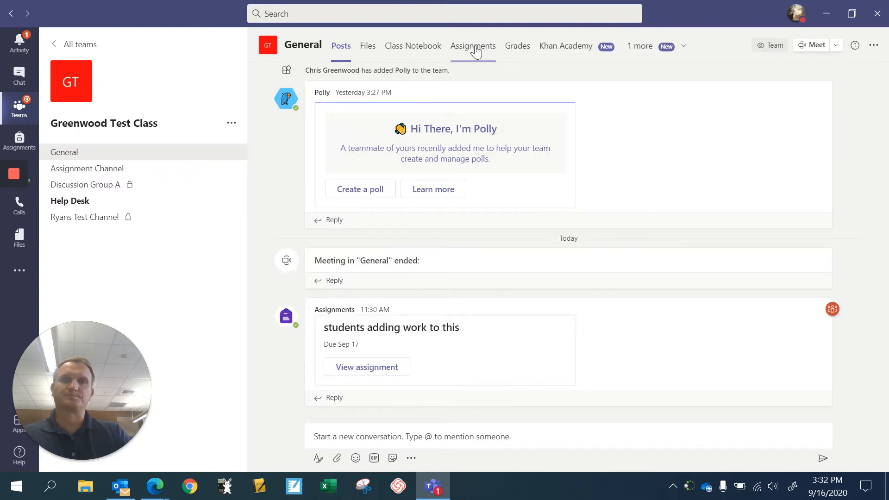
pyautogui.click(475, 46)
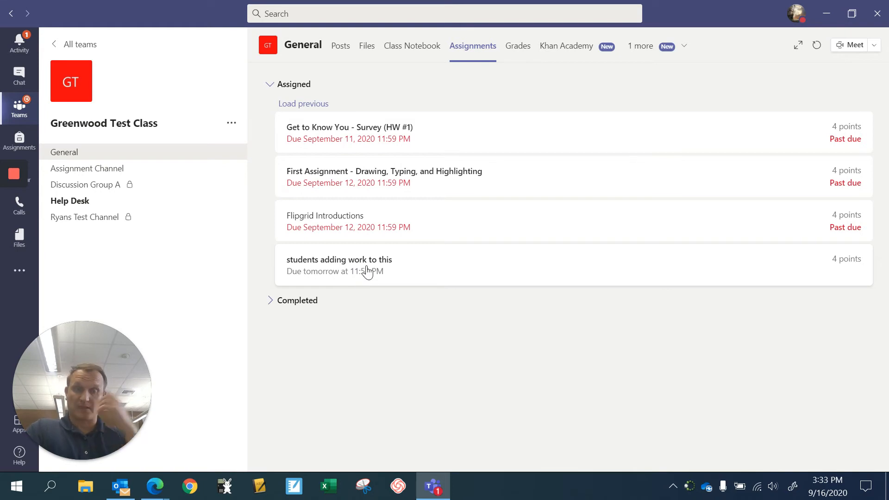
pyautogui.click(339, 274)
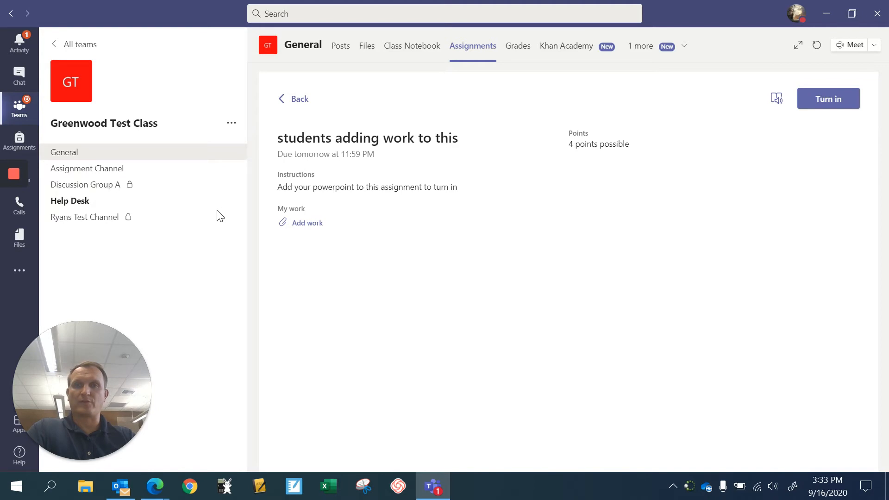
# Add a new PowerPoint presentation named "Collage - Math" to the assignment's work
pyautogui.click(293, 223)
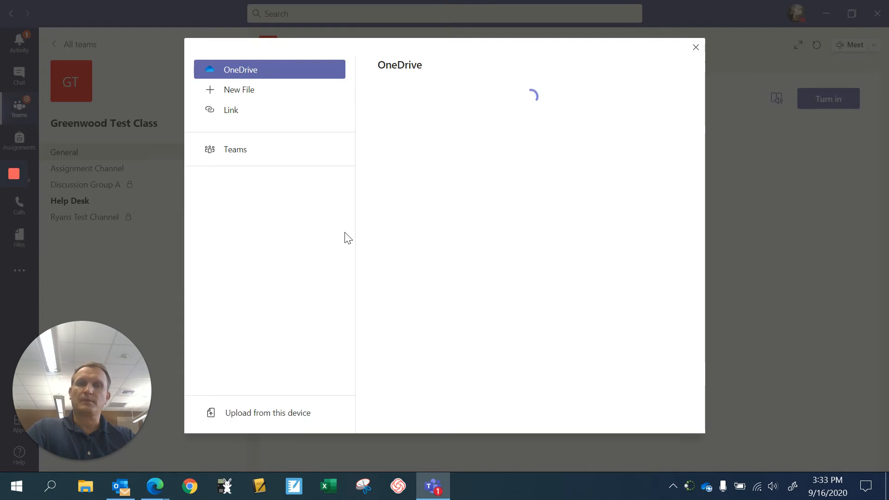
pyautogui.click(240, 94)
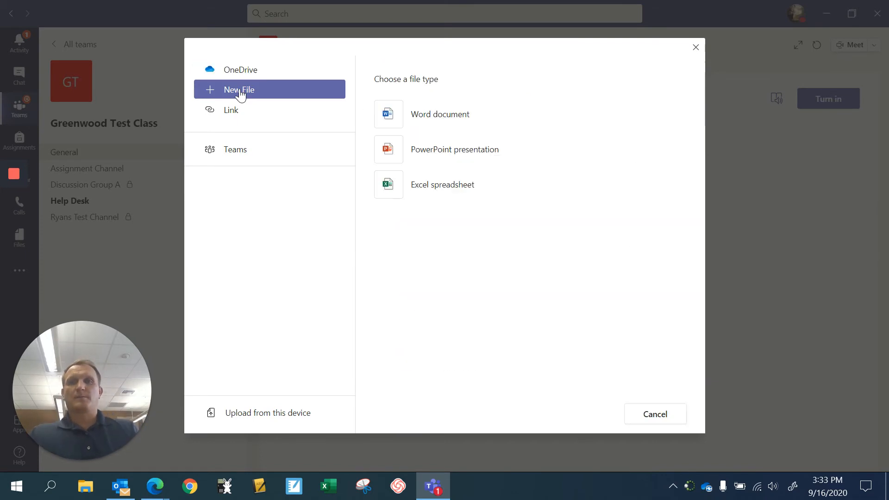
pyautogui.click(465, 157)
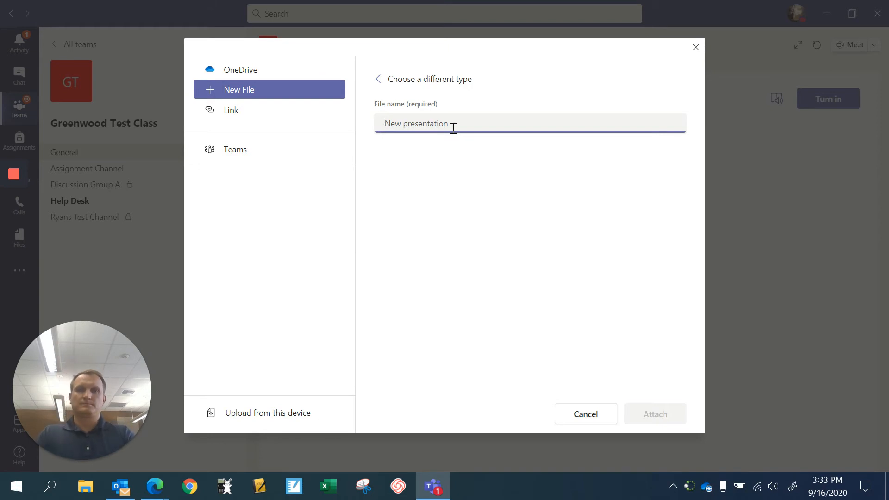
pyautogui.write('co')
pyautogui.press('BackSpace')
pyautogui.press('BackSpace')
pyautogui.write('Collage - Math')
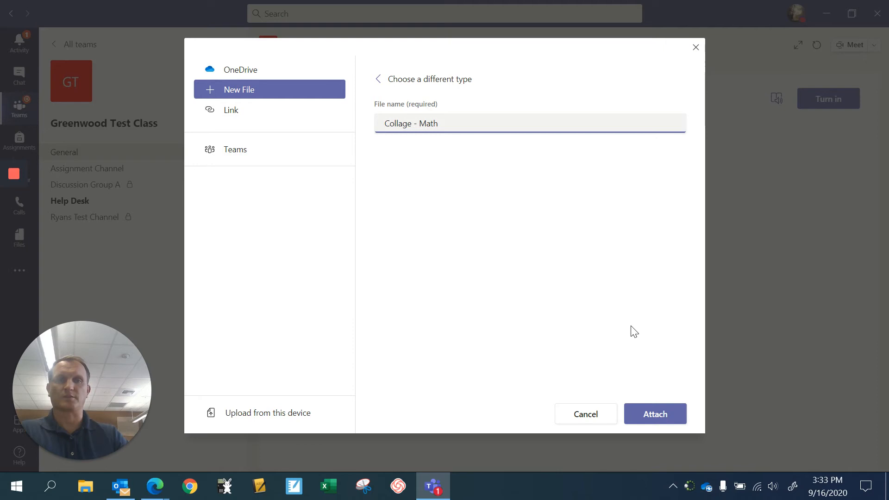
pyautogui.click(658, 422)
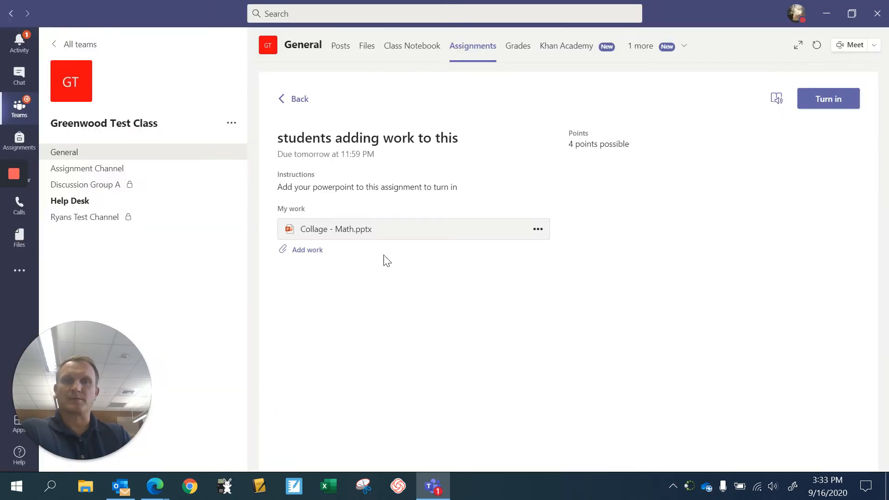
# Open Collage - Math.pptx and delete the title and subtitle placeholders from its first slide
pyautogui.click(343, 236)
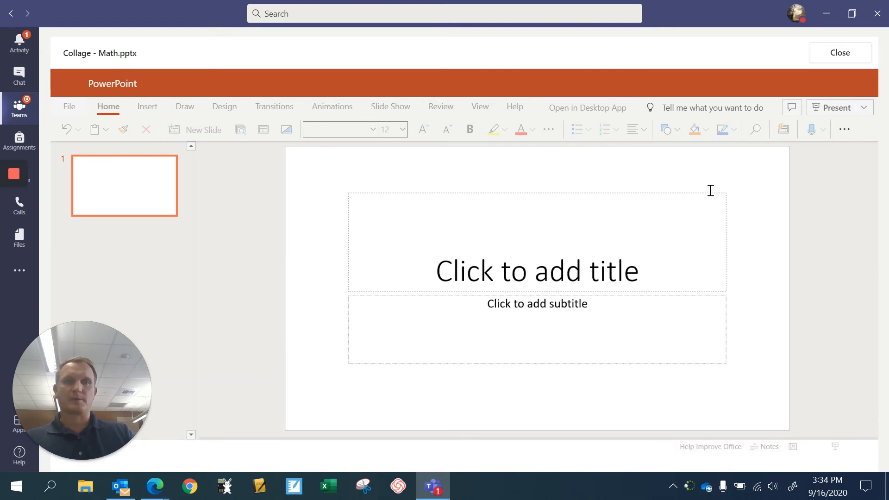
pyautogui.click(691, 260)
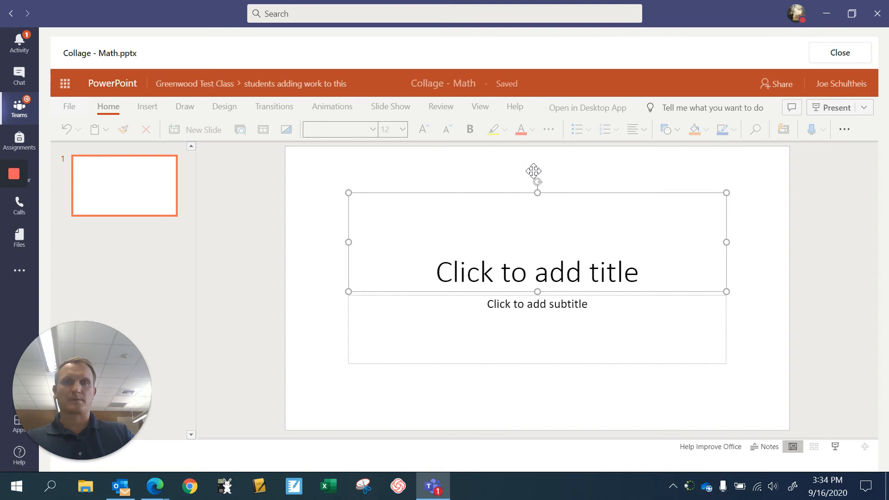
pyautogui.moveTo(533, 171); pyautogui.dragTo(555, 174)
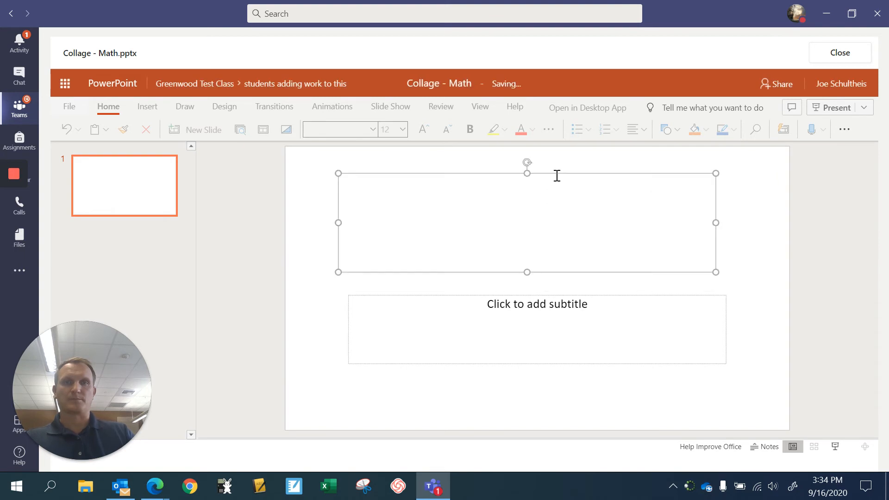
pyautogui.press('Delete')
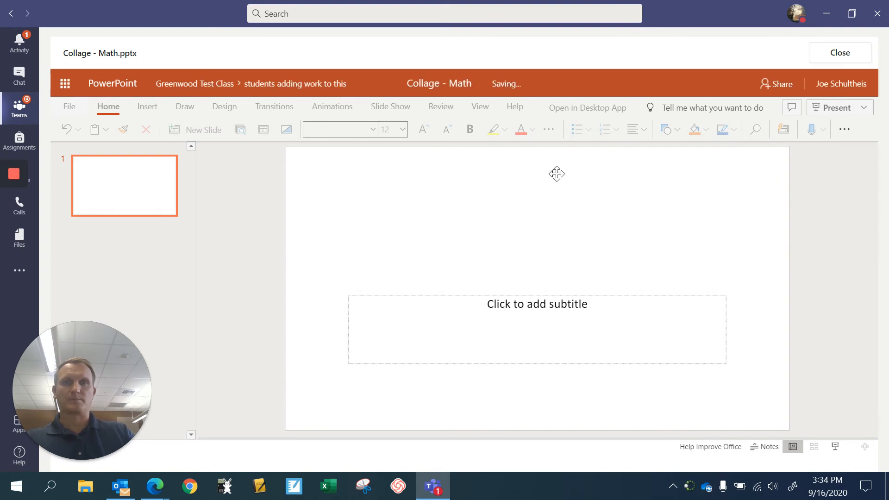
pyautogui.click(601, 296)
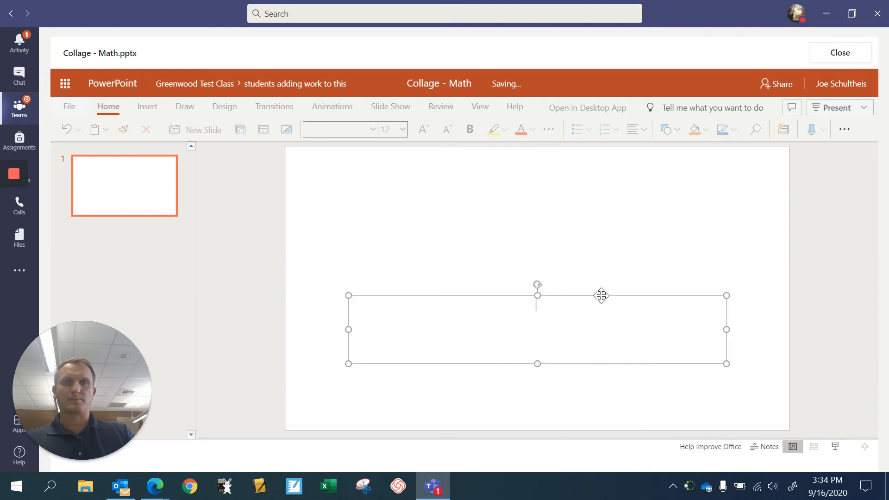
pyautogui.press('Delete')
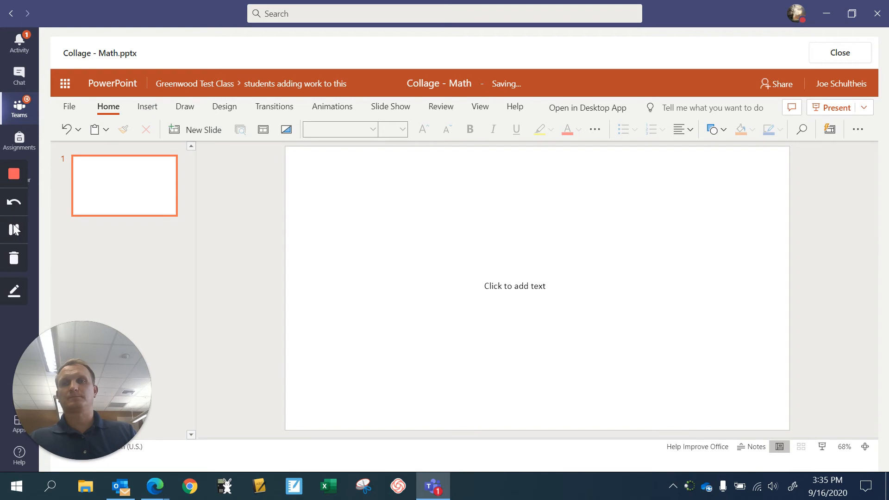
# Insert another text box, move it above the existing one, and replace its placeholder text with the teacher's title and surname
pyautogui.click(146, 107)
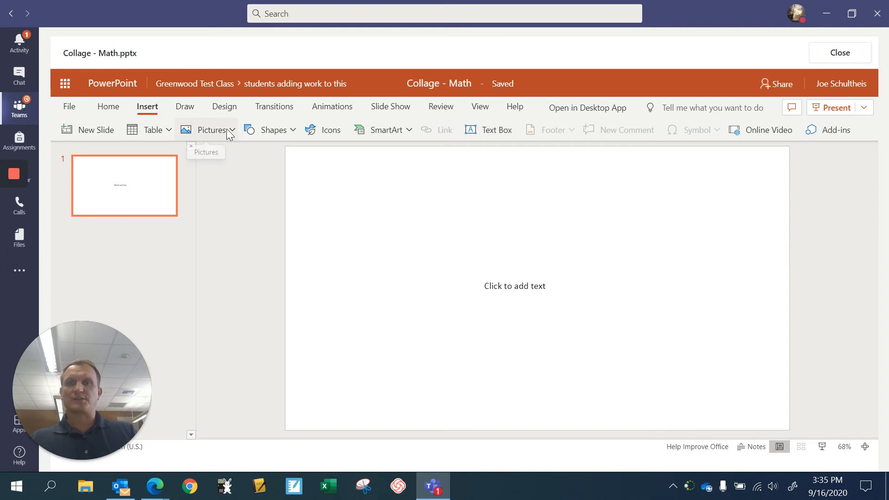
pyautogui.click(492, 135)
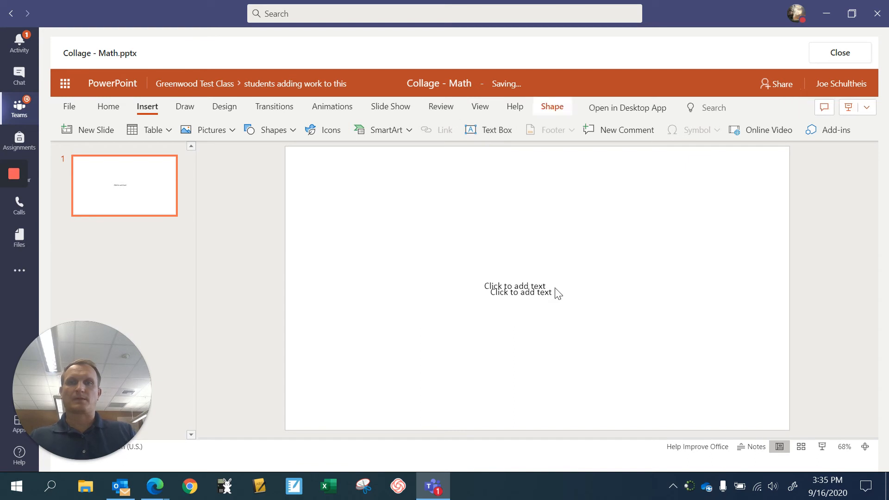
pyautogui.click(543, 298)
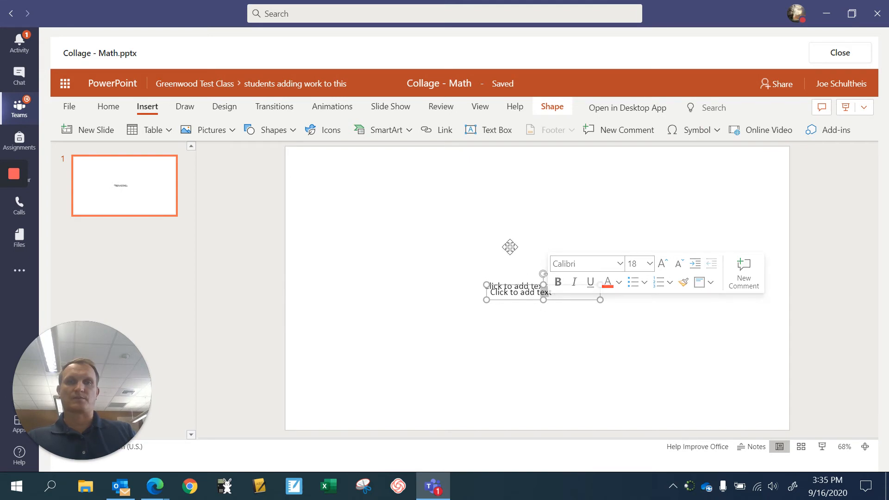
pyautogui.moveTo(523, 285); pyautogui.dragTo(503, 228)
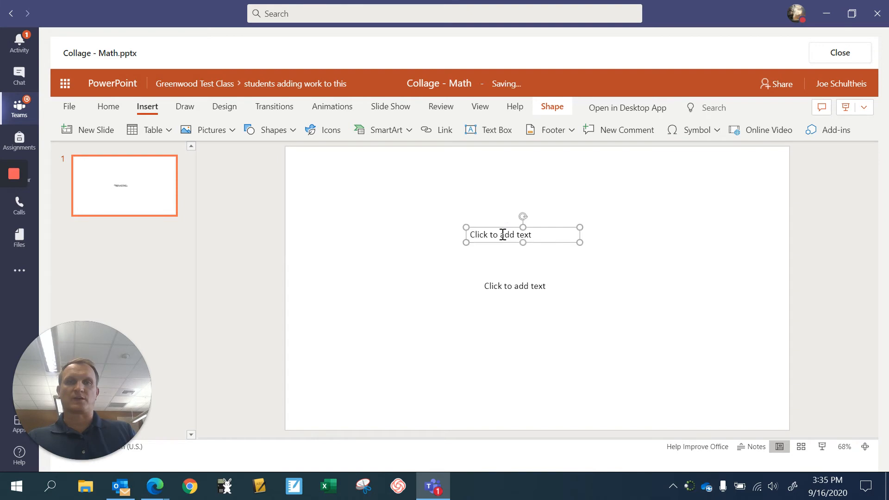
pyautogui.moveTo(448, 230); pyautogui.dragTo(428, 225)
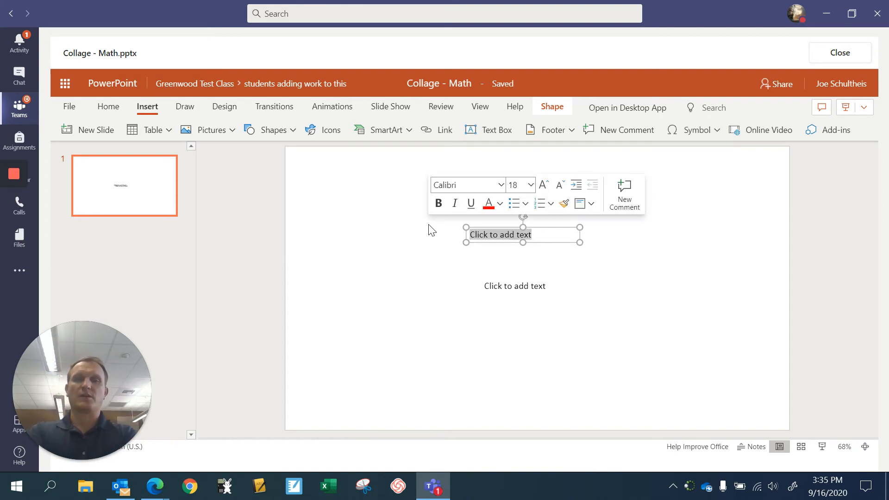
pyautogui.write('Mr.')
pyautogui.write('Schultheis')
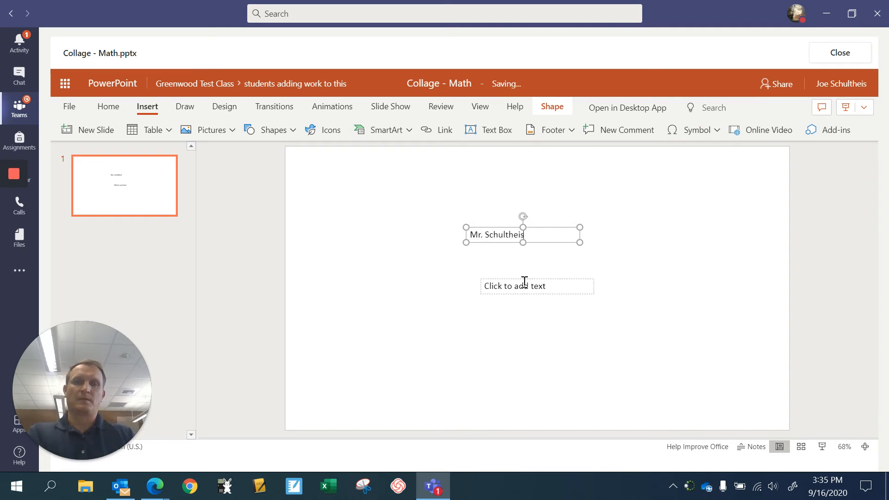
# Replace the placeholder text in the lower text box with "...and I am a Mathematician"
pyautogui.click(526, 285)
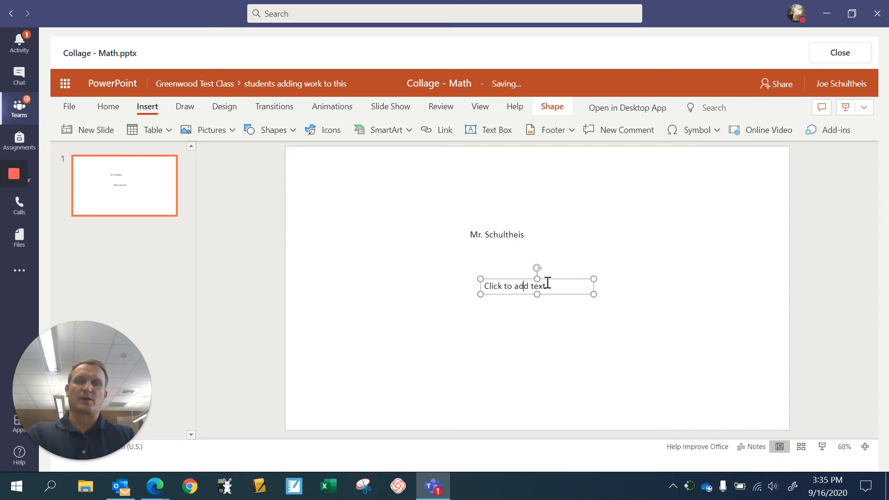
pyautogui.tripleClick(477, 293)
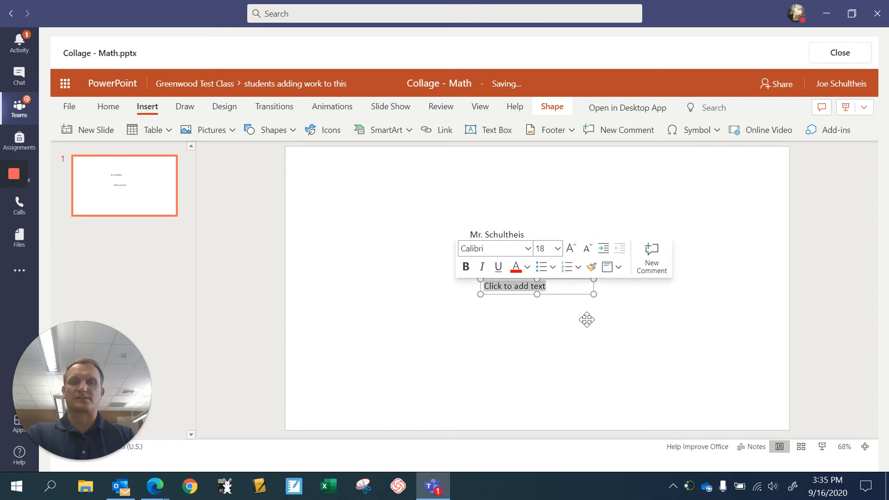
pyautogui.write('...and I am a Mathematici')
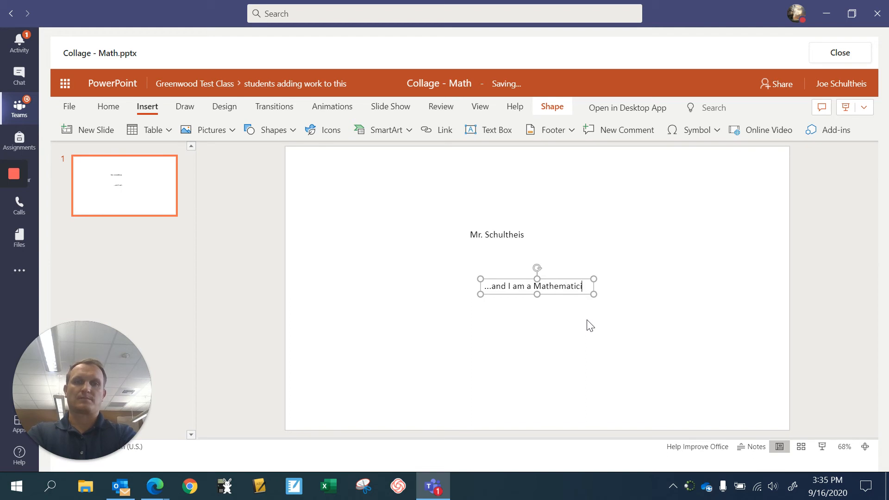
pyautogui.write('n')
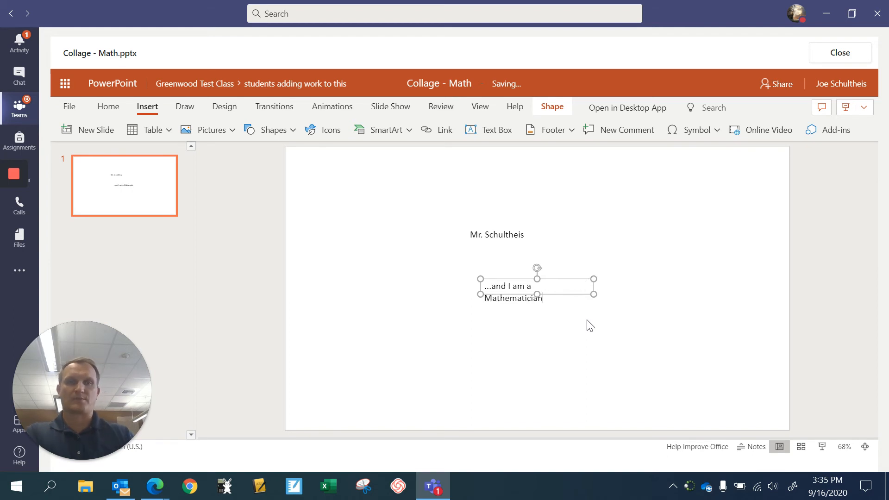
# Widen the "...and I am a Mathematician" text box to fit on one line, and widen the name text box above it
pyautogui.moveTo(593, 290); pyautogui.dragTo(607, 292)
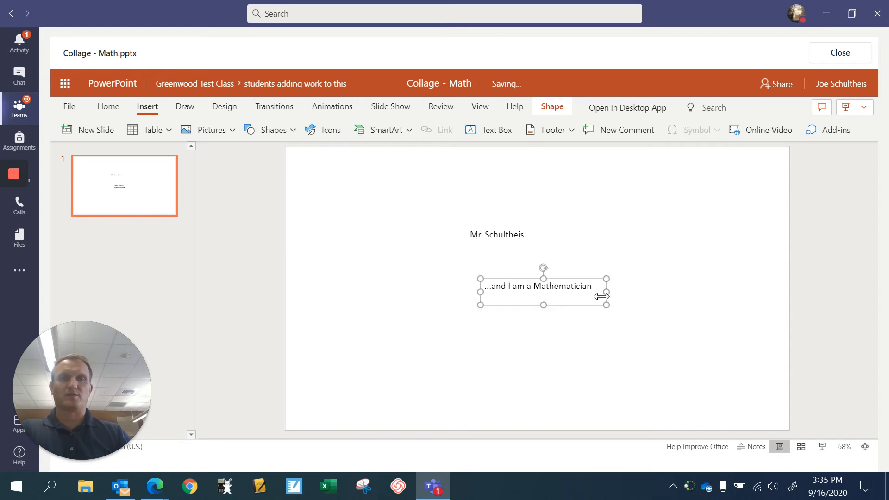
pyautogui.moveTo(607, 293); pyautogui.dragTo(624, 305)
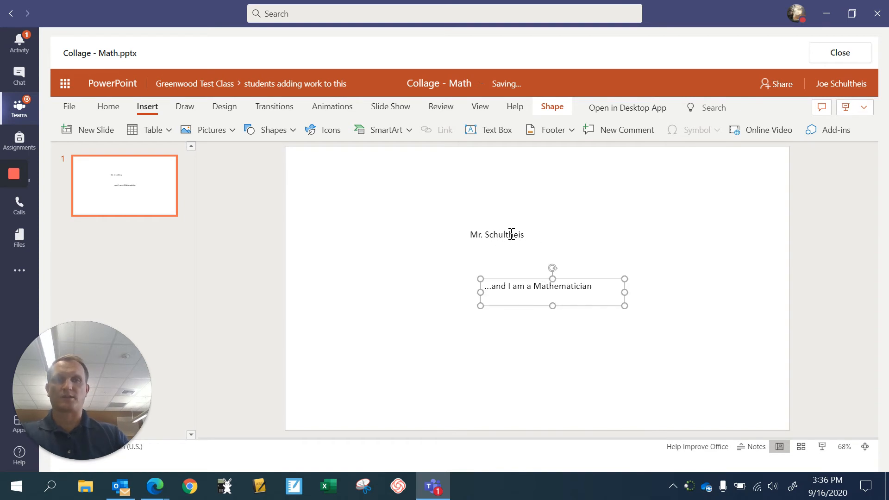
pyautogui.click(511, 234)
pyautogui.moveTo(579, 241); pyautogui.dragTo(596, 254)
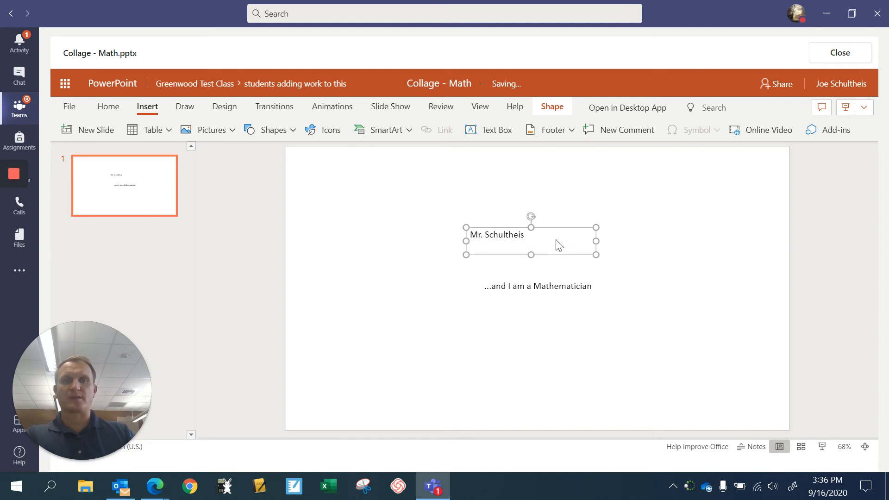
pyautogui.click(524, 232)
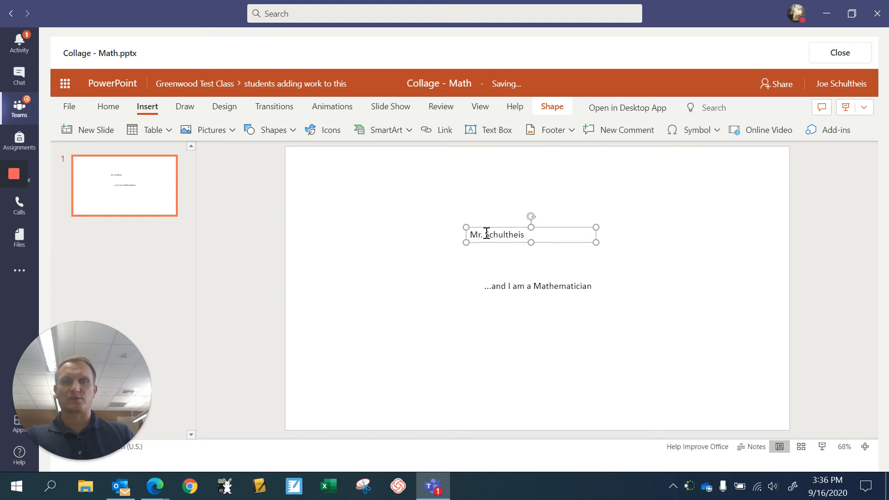
pyautogui.moveTo(489, 230); pyautogui.dragTo(597, 250)
pyautogui.doubleClick(520, 235)
pyautogui.click(602, 245)
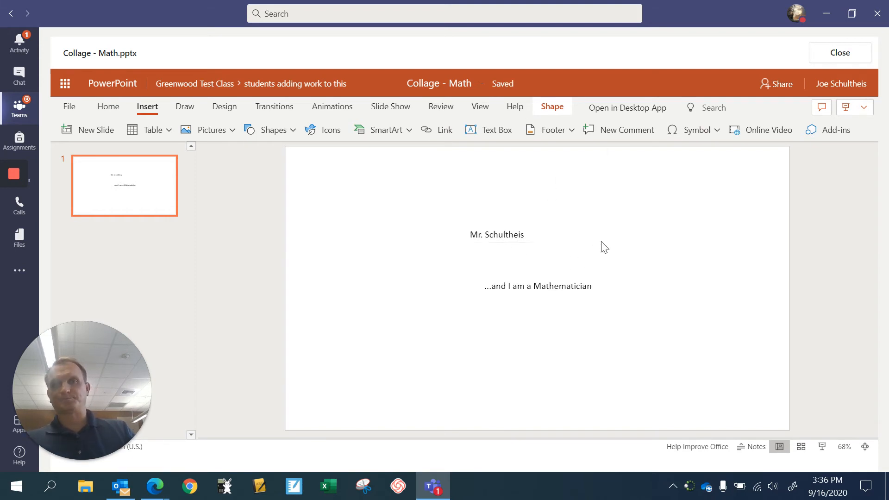
# Rotate the name text box counterclockwise to a steep upward slant and move it to the left of the other text box
pyautogui.click(529, 230)
pyautogui.moveTo(530, 212); pyautogui.dragTo(510, 213)
pyautogui.click(526, 247)
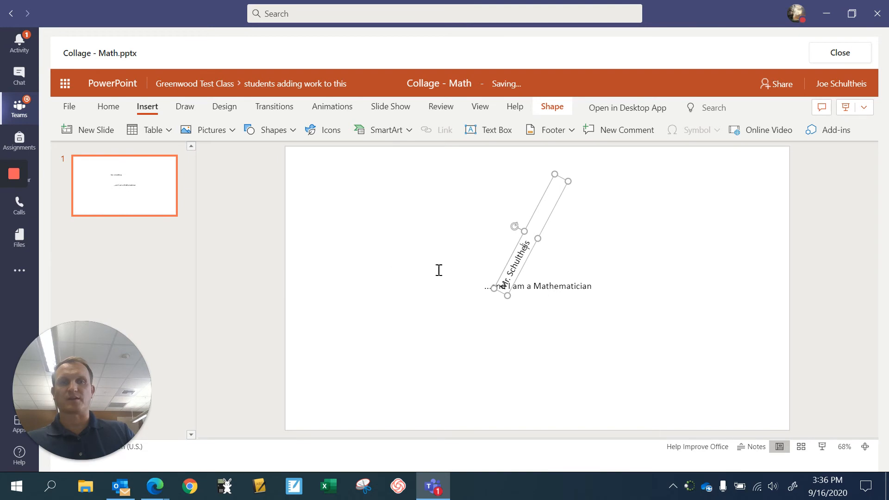
pyautogui.tripleClick(518, 242)
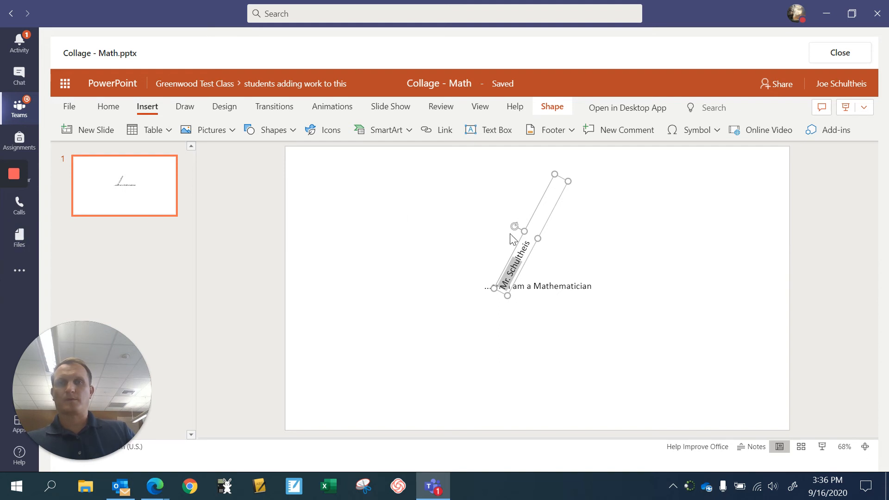
pyautogui.moveTo(519, 240); pyautogui.dragTo(411, 258)
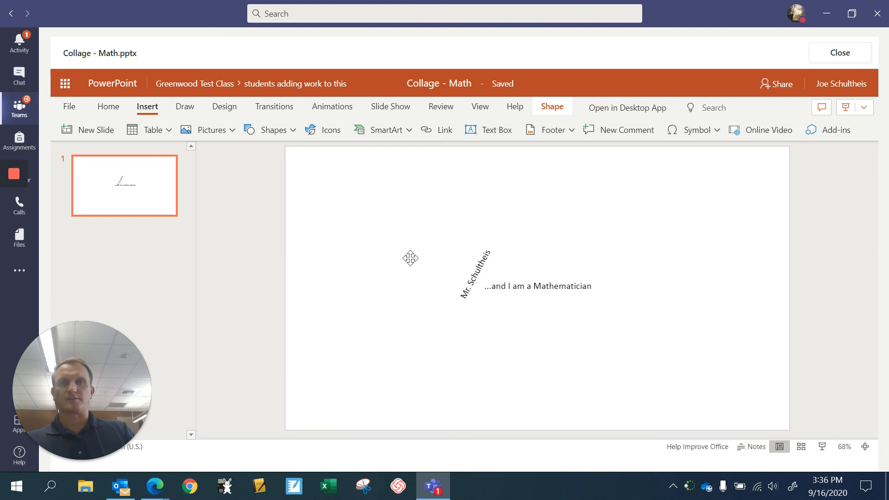
# Rotate the "...and I am a Mathematician" text box clockwise so its text slopes steeply downward
pyautogui.click(522, 286)
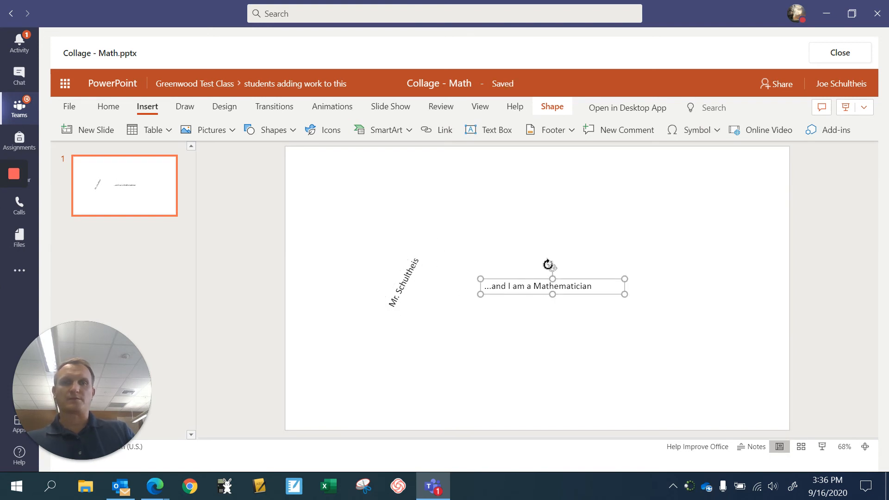
pyautogui.moveTo(548, 264); pyautogui.dragTo(566, 270)
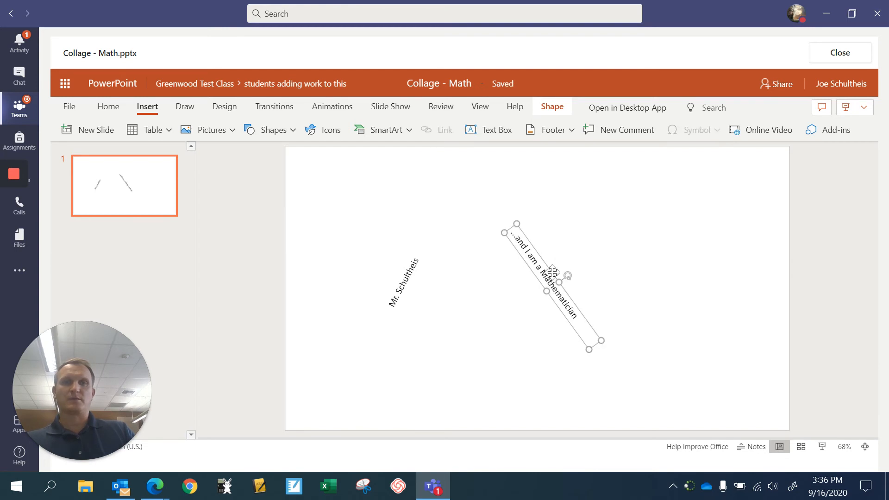
# Move the "...and I am a Mathematician" text box horizontally to the right side of the slide and deselect it
pyautogui.moveTo(564, 276); pyautogui.dragTo(731, 272)
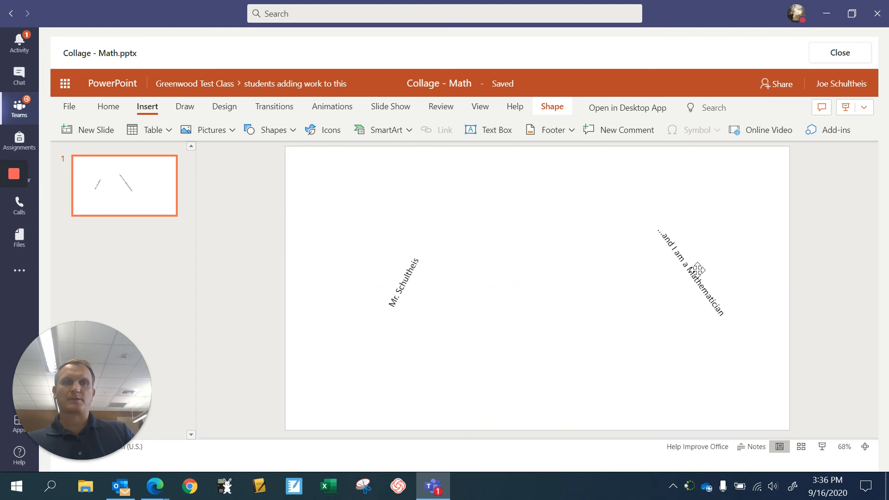
pyautogui.moveTo(13, 227)
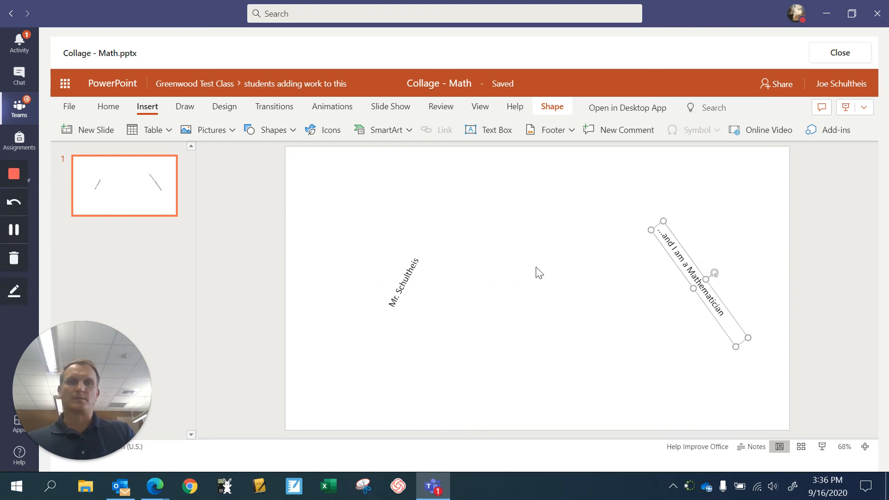
pyautogui.click(577, 298)
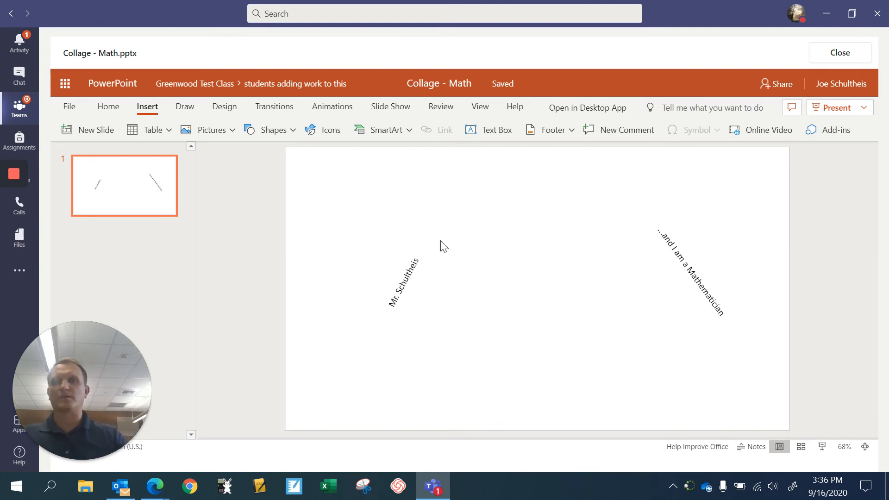
# Search the stock images for "basketball" and insert the picture of hands dunking a ball through the hoop
pyautogui.click(237, 138)
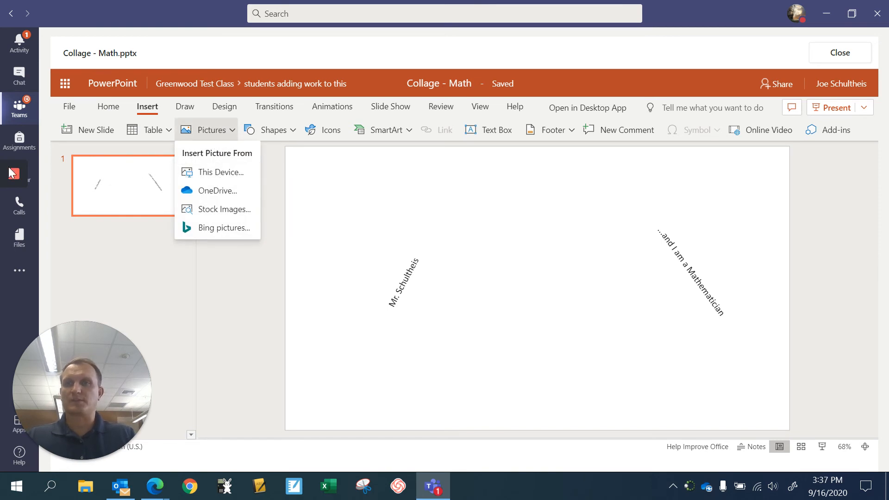
pyautogui.moveTo(8, 200)
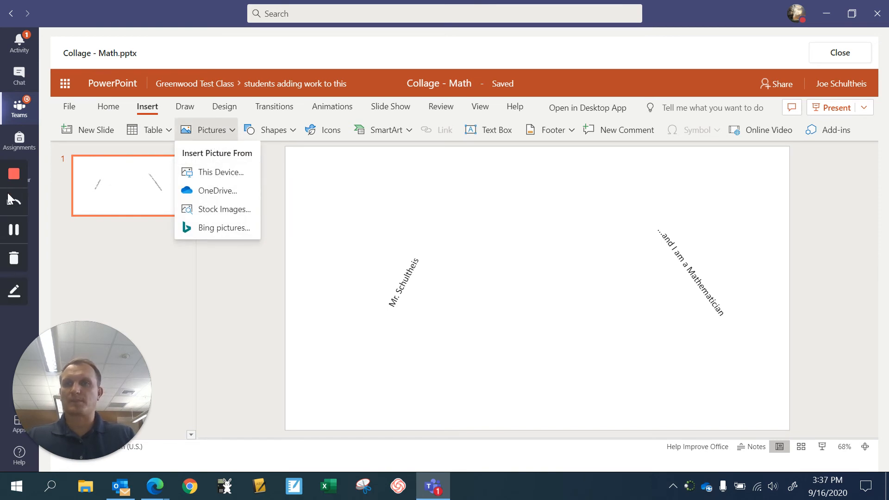
pyautogui.click(16, 232)
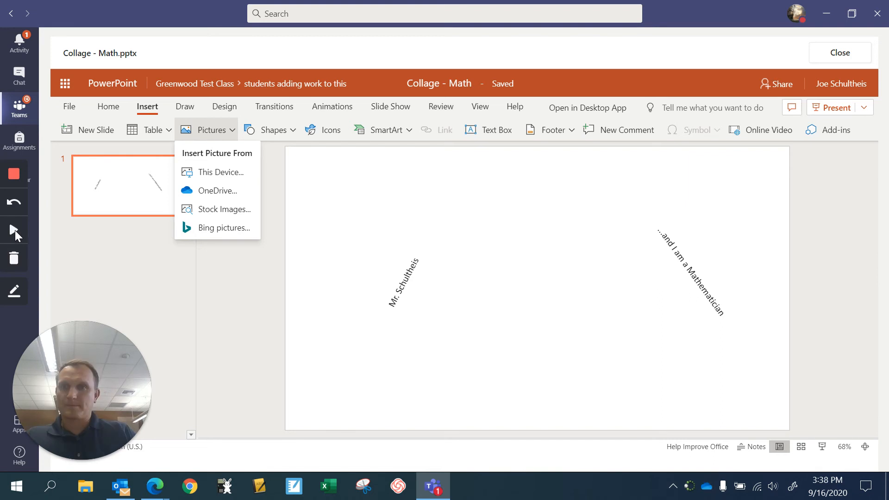
pyautogui.click(16, 230)
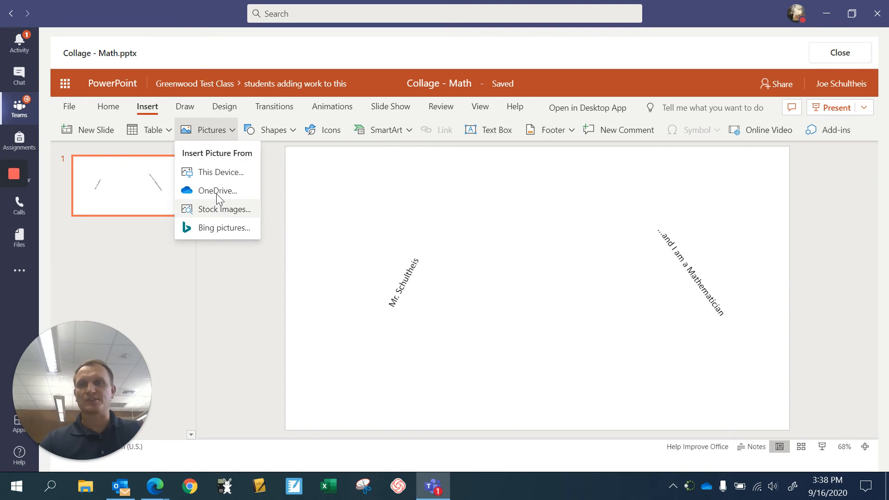
pyautogui.click(218, 206)
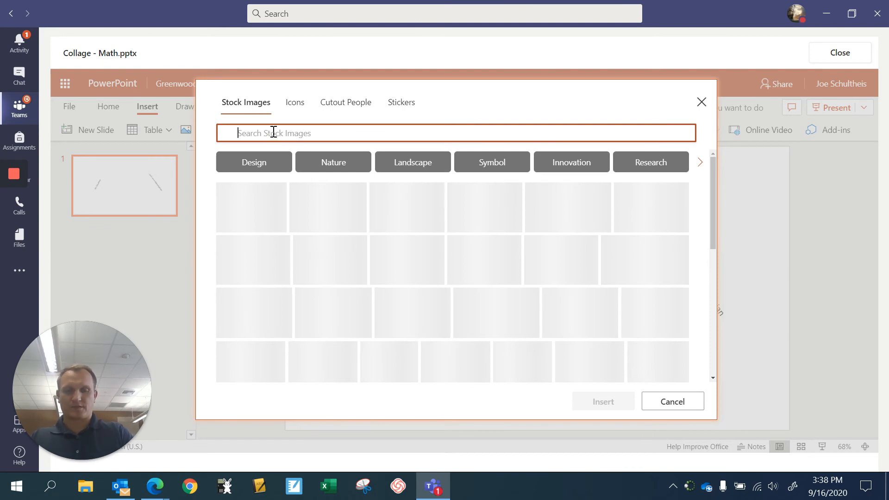
pyautogui.write('basketball')
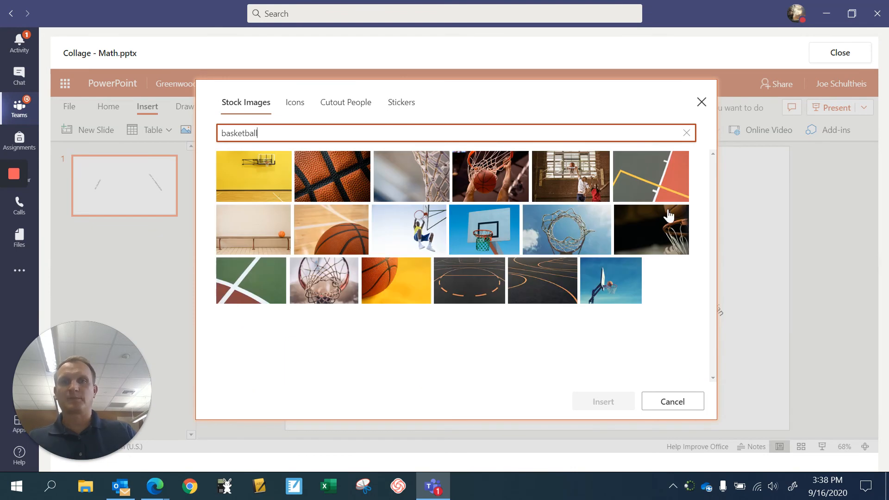
pyautogui.click(496, 181)
pyautogui.click(603, 403)
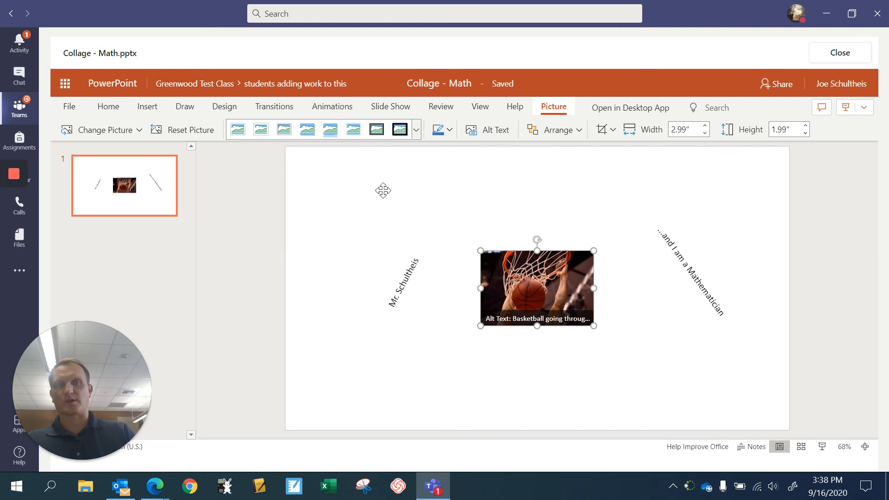
# Move the basketball picture to the slide's upper-left corner and choose the Designer idea that crops it to a circle
pyautogui.moveTo(350, 184); pyautogui.dragTo(392, 175)
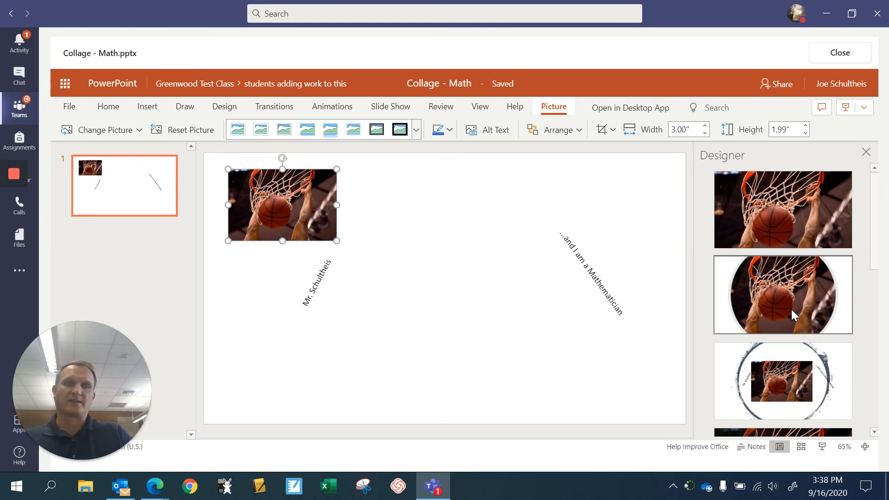
pyautogui.click(789, 308)
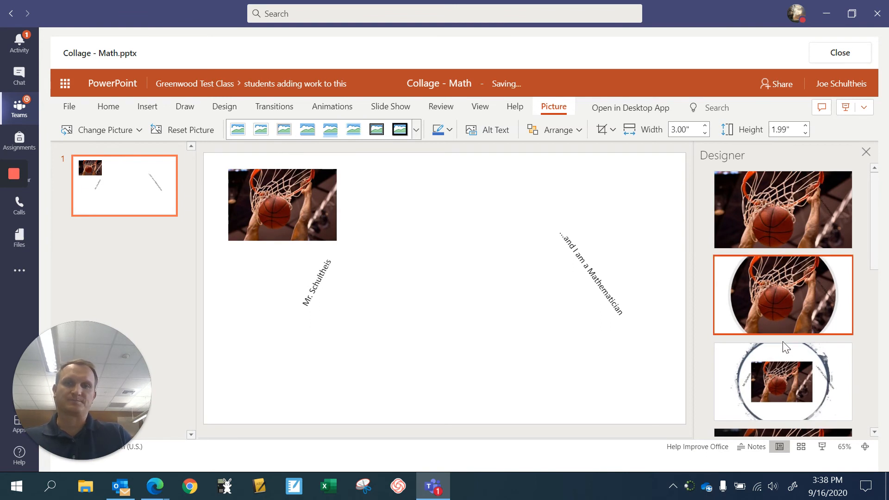